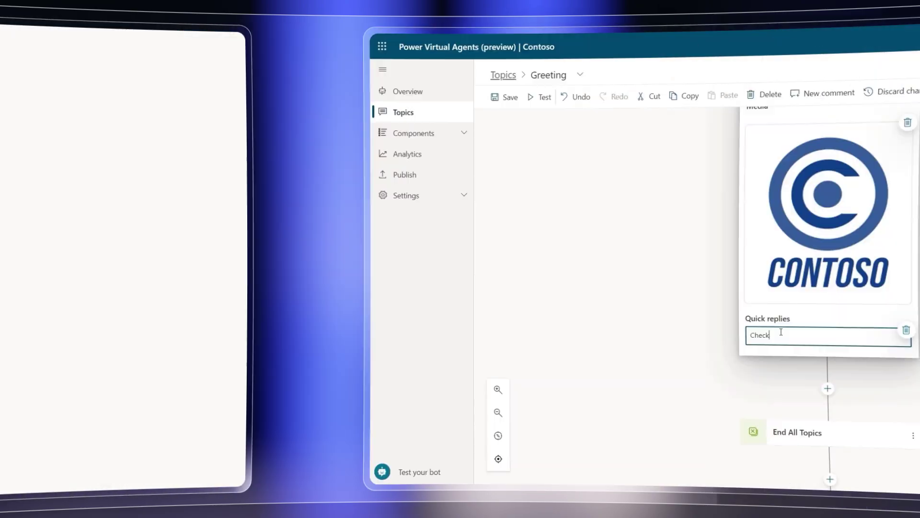
# Step: Add 'Book a Flight' as a quick reply, close the card editor, and list the speech voice fonts
pyautogui.write('Flight StaBook a ')
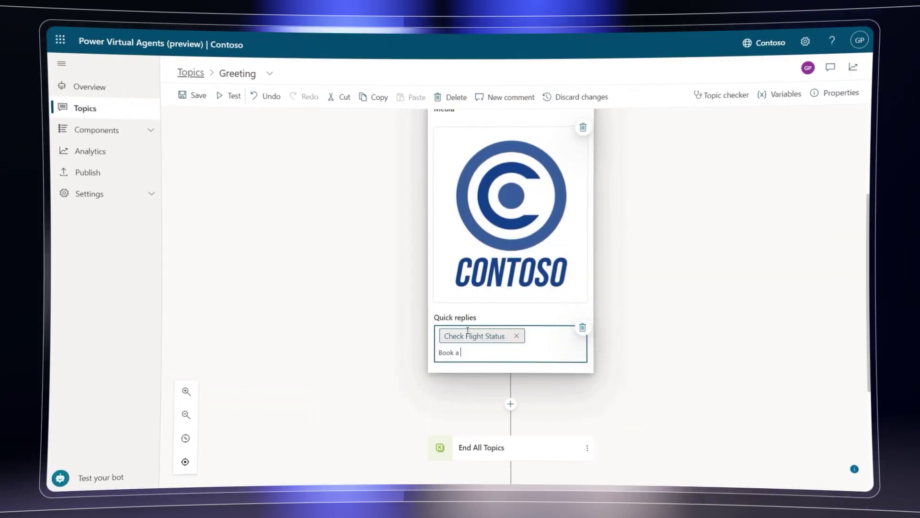
pyautogui.write('Flight')
pyautogui.press('Return')
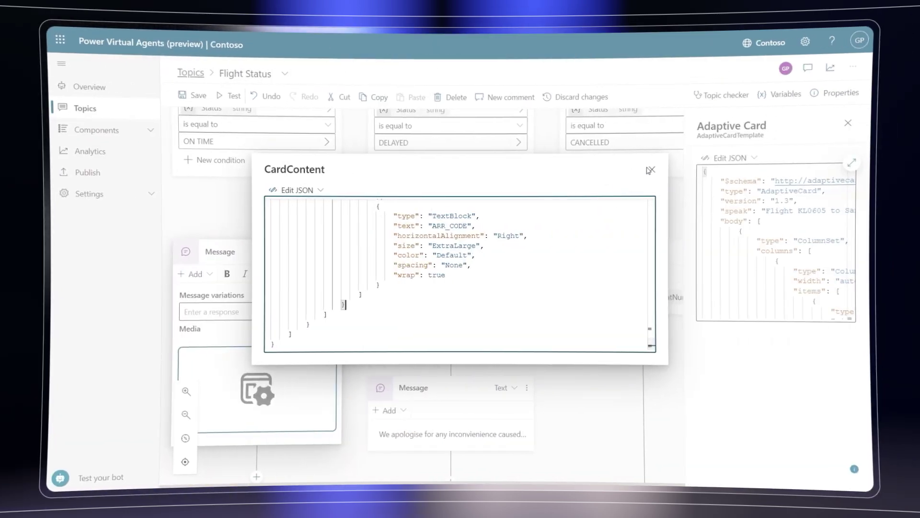
pyautogui.click(649, 170)
pyautogui.scroll(-4, 379, 271)
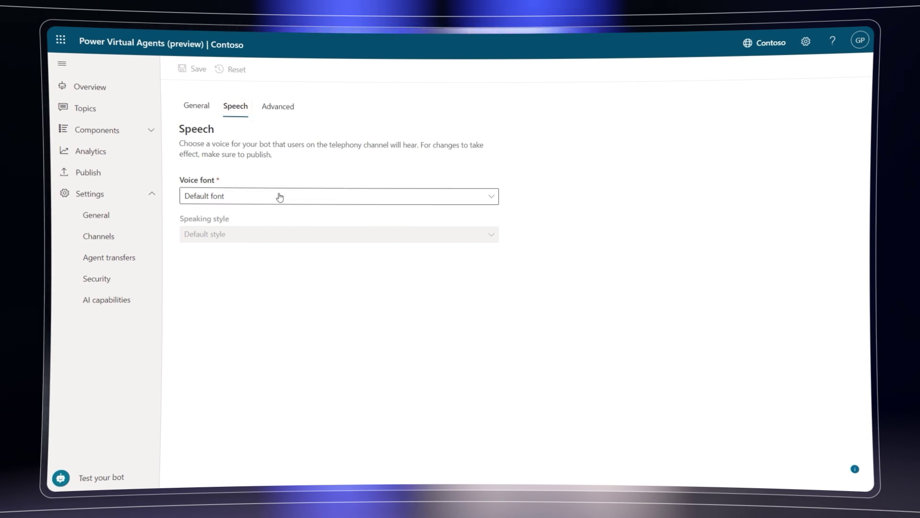
pyautogui.click(280, 196)
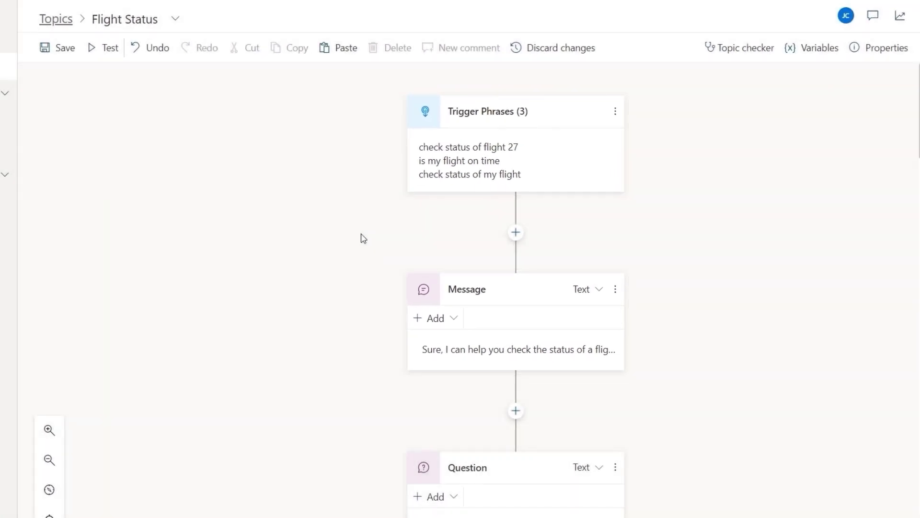
pyautogui.scroll(-3, 376, 239)
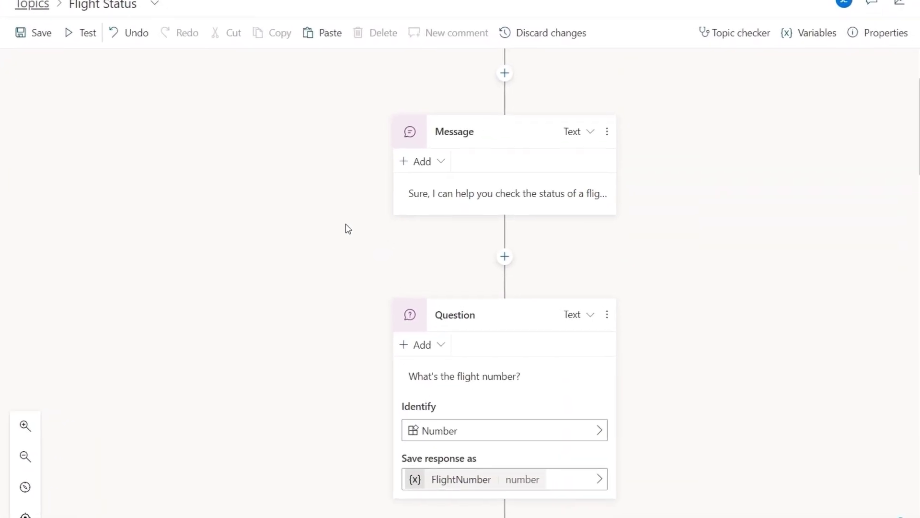
pyautogui.scroll(-4, 360, 283)
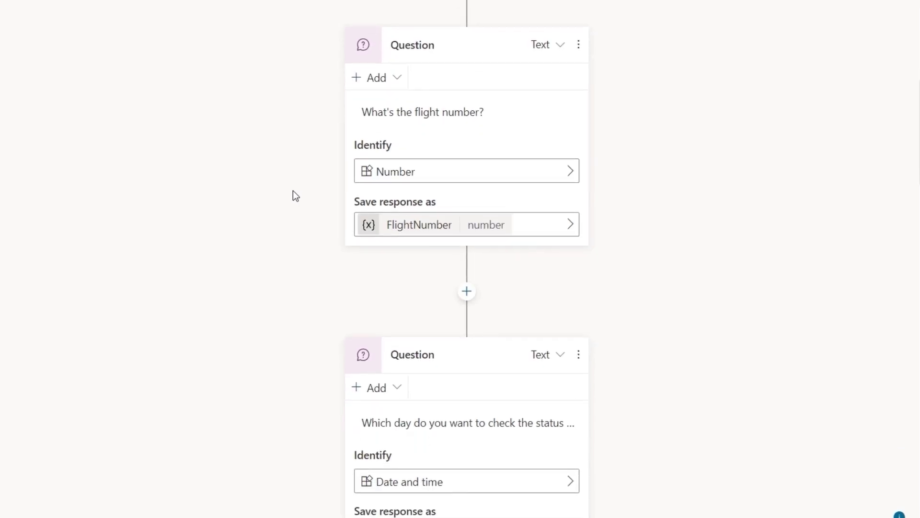
pyautogui.scroll(-8, 294, 193)
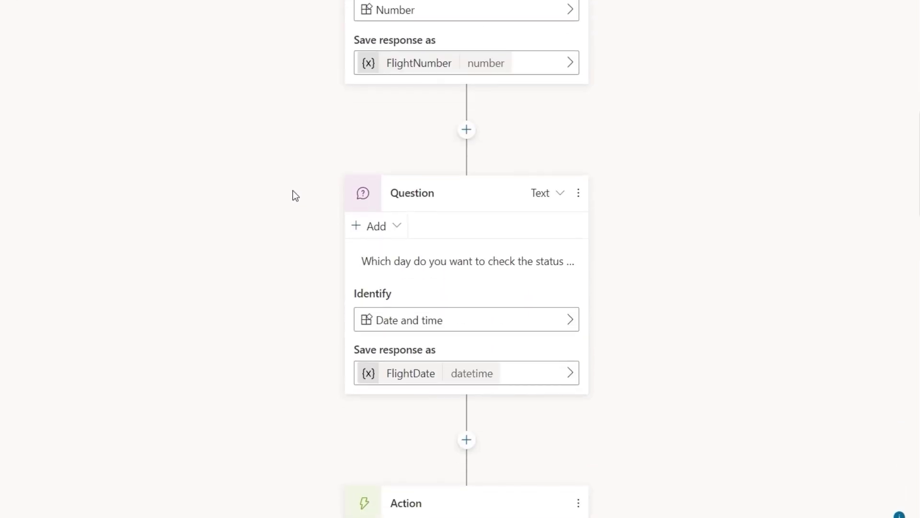
pyautogui.scroll(-5, 293, 192)
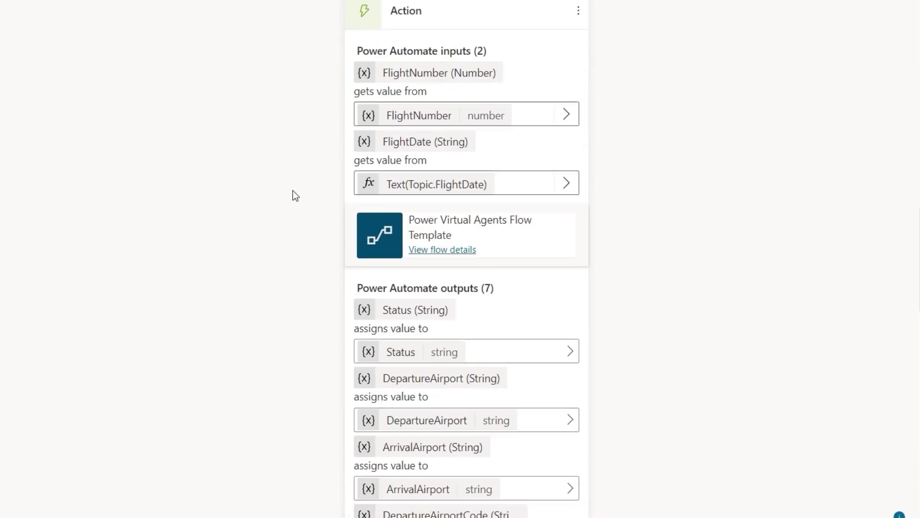
pyautogui.scroll(-3, 292, 191)
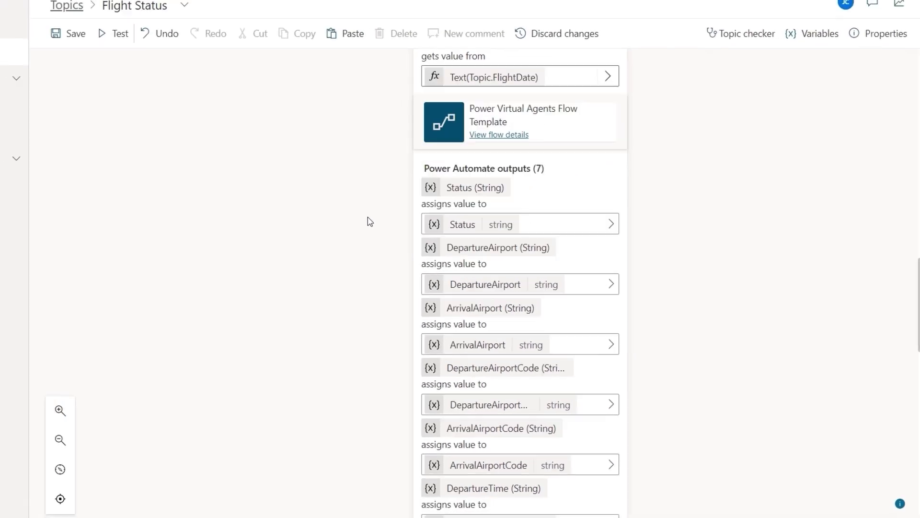
pyautogui.scroll(-10, 370, 221)
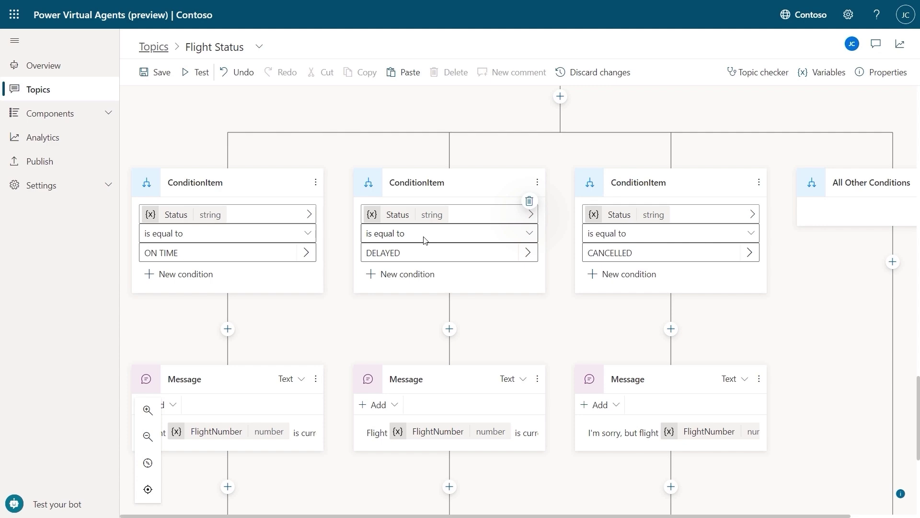
pyautogui.scroll(15, 424, 241)
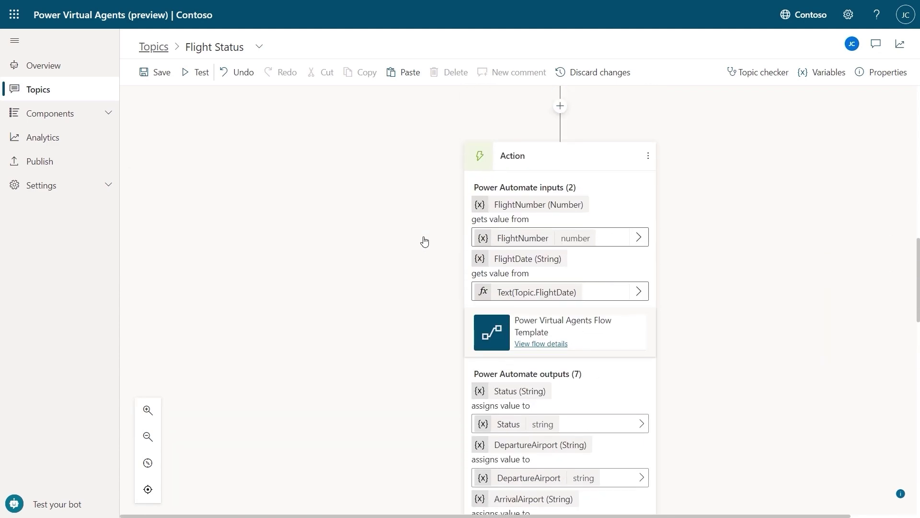
pyautogui.scroll(3, 424, 241)
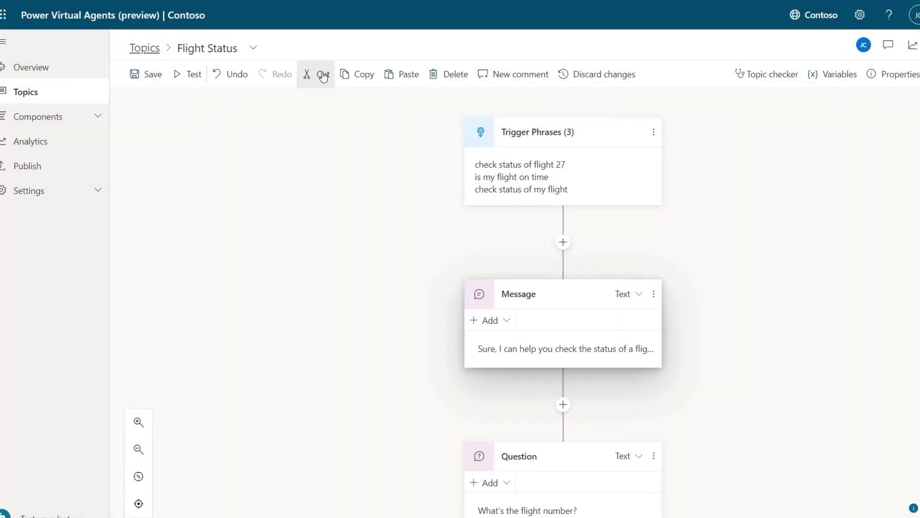
pyautogui.click(301, 86)
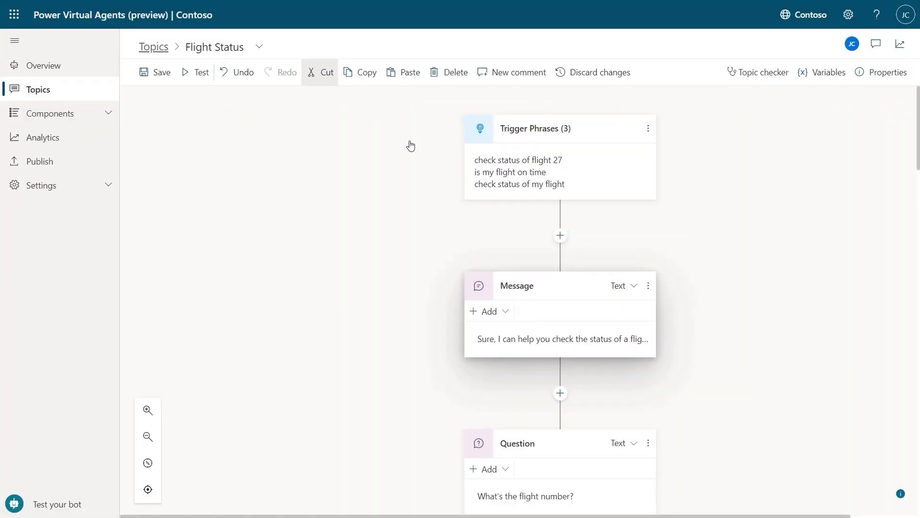
pyautogui.click(560, 236)
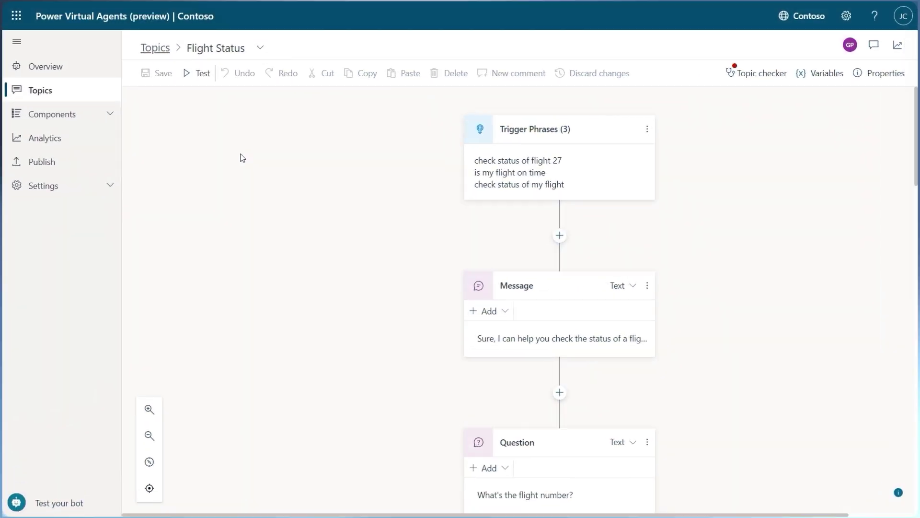
pyautogui.click(38, 91)
pyautogui.click(106, 289)
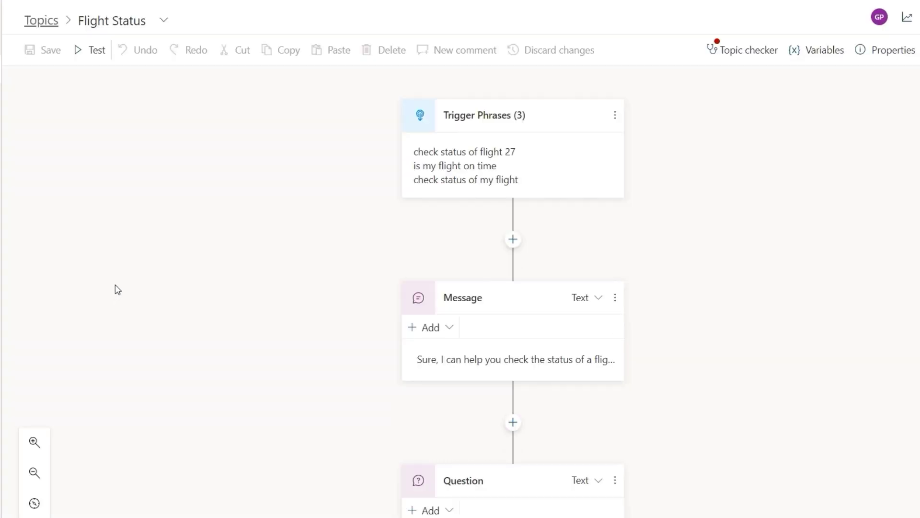
pyautogui.click(162, 22)
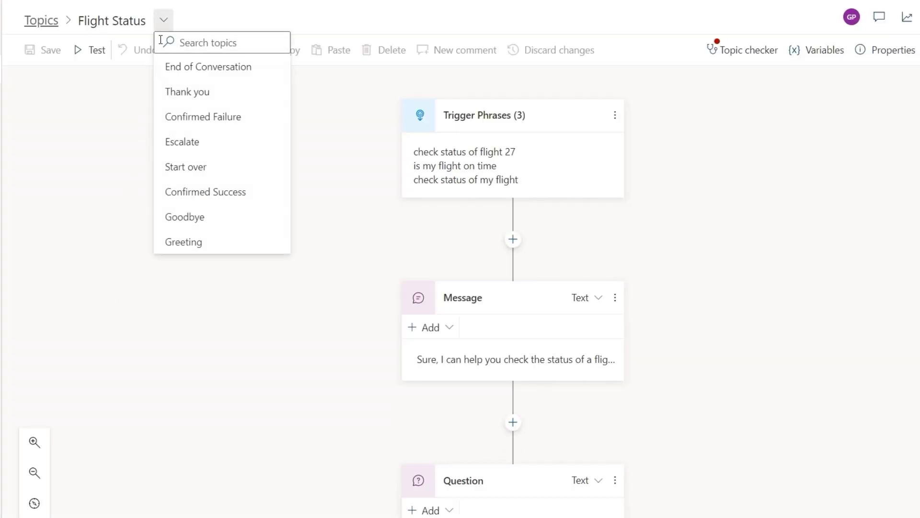
pyautogui.click(169, 194)
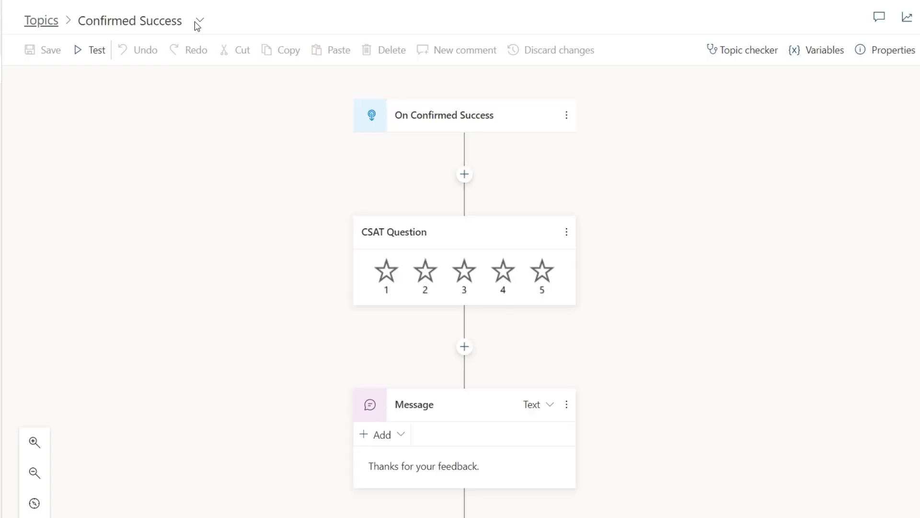
pyautogui.click(200, 22)
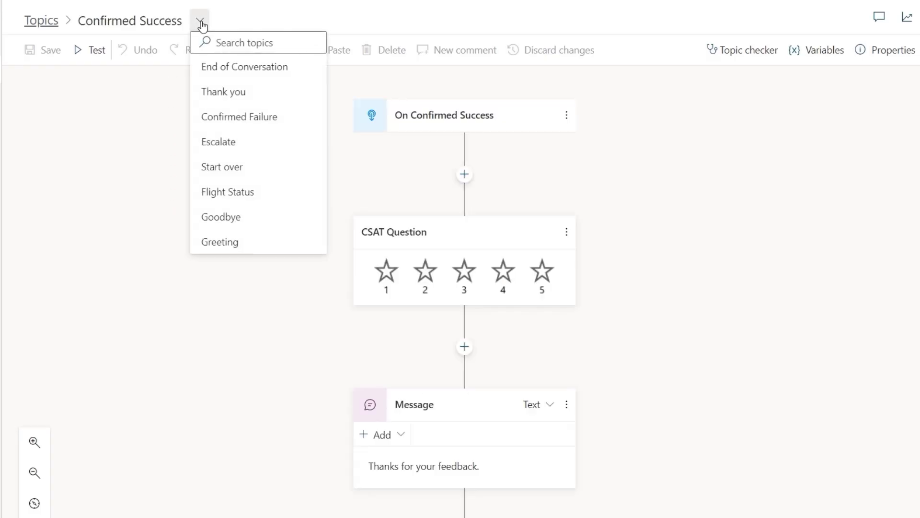
pyautogui.click(225, 194)
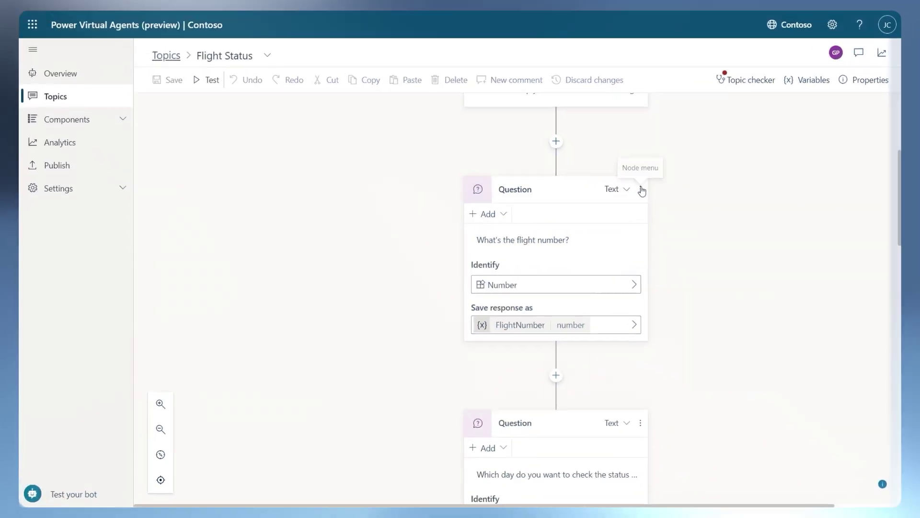
# Step: Set the flight-number question's custom retry message to 'Oops, that doesn't look like a flight number. For example, 173.'
pyautogui.click(614, 200)
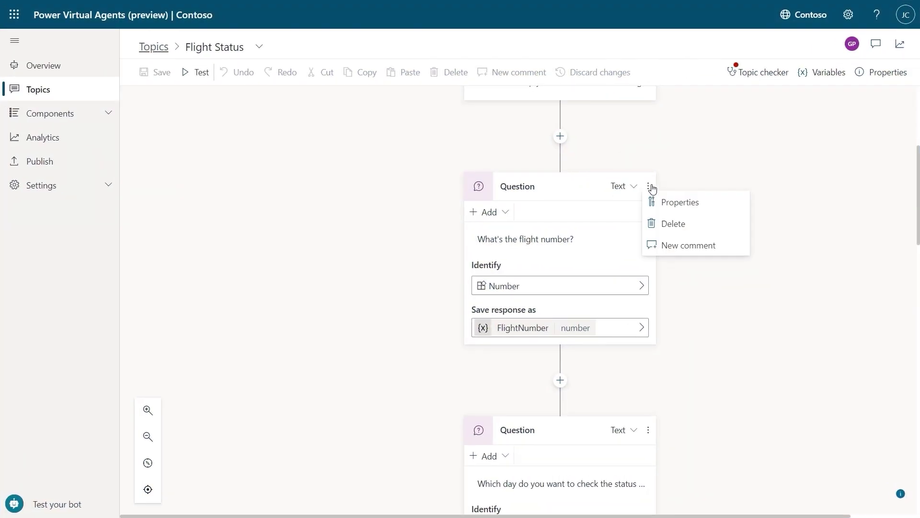
pyautogui.click(681, 203)
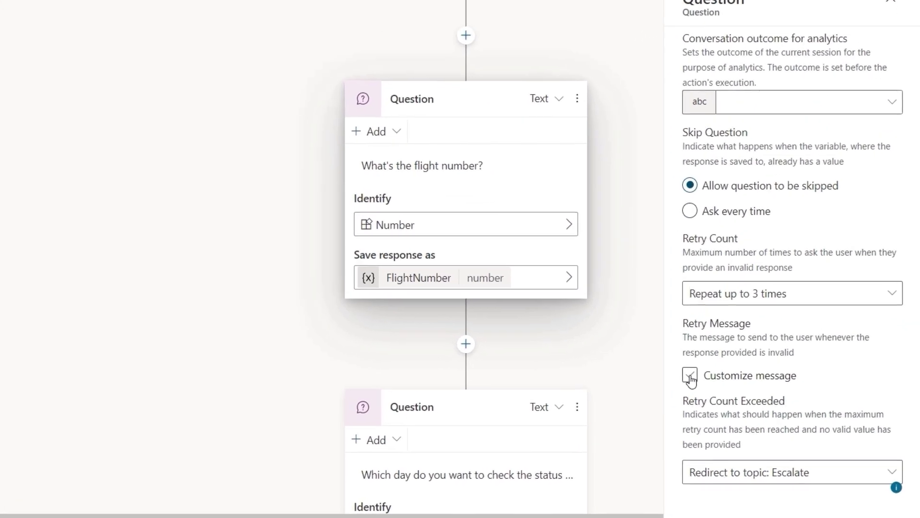
pyautogui.click(690, 377)
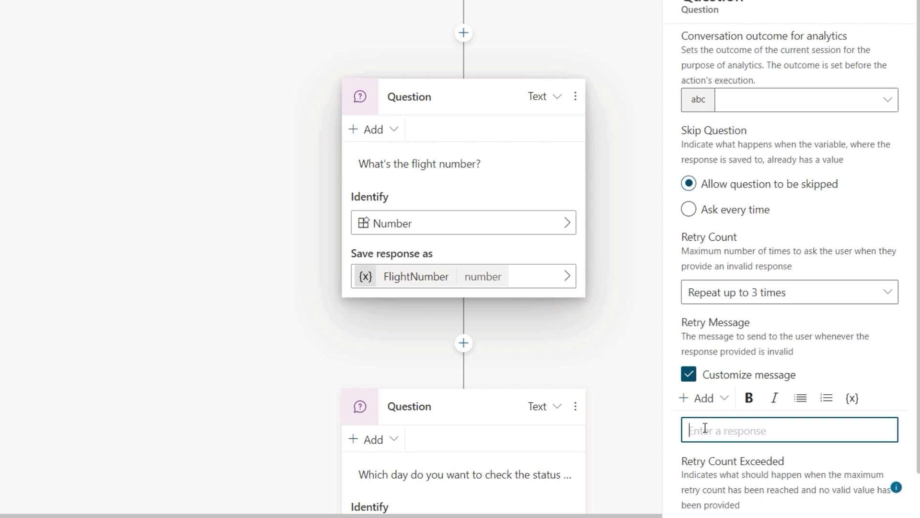
pyautogui.hotkey('ctrl', 'v')
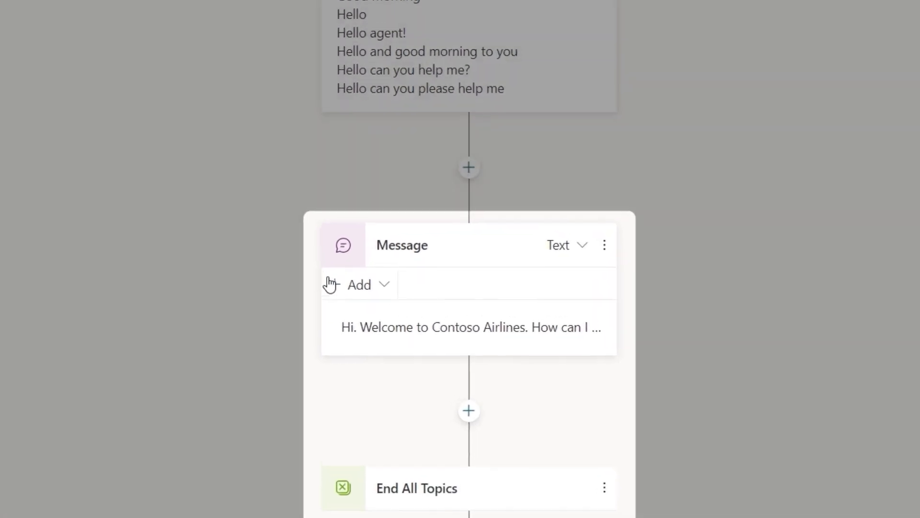
# Step: Add the Virtual Assistant greeting and 'Welcome to Contoso Airlines. What can I help you with today?' as message variations
pyautogui.click(362, 363)
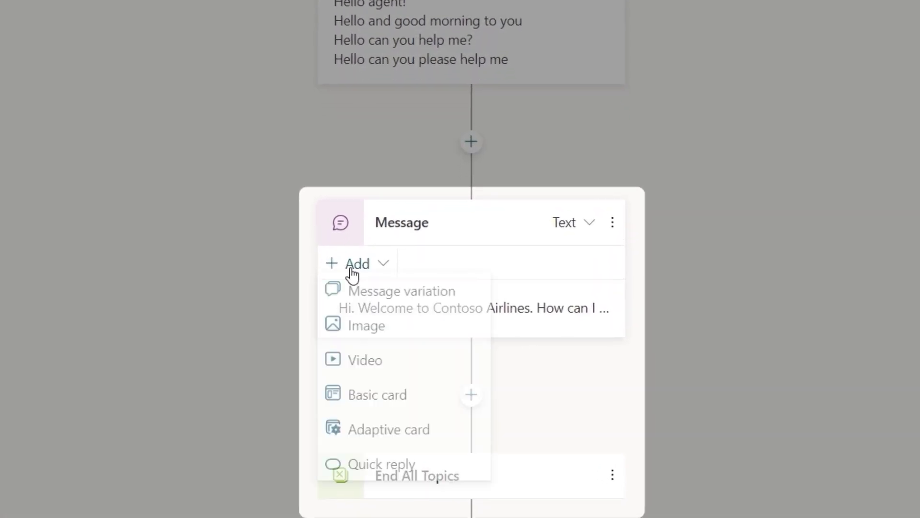
pyautogui.click(367, 298)
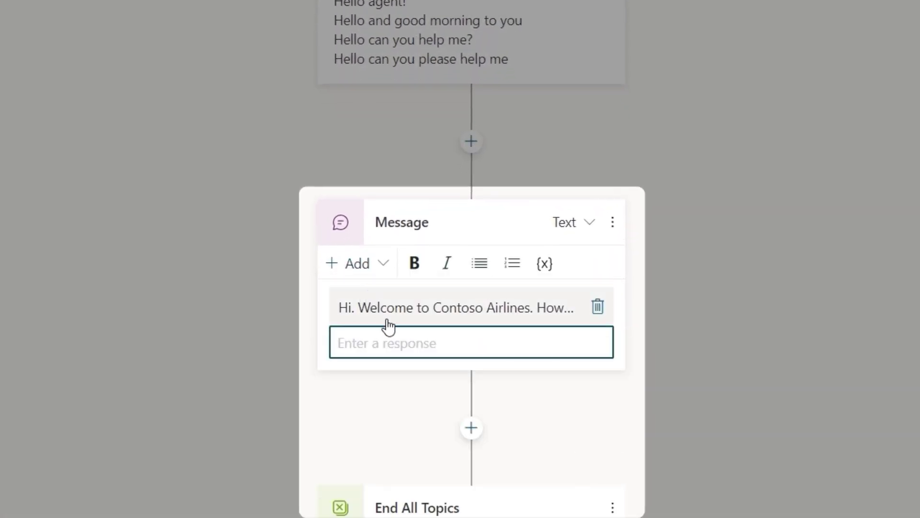
pyautogui.hotkey('ctrl', 'v')
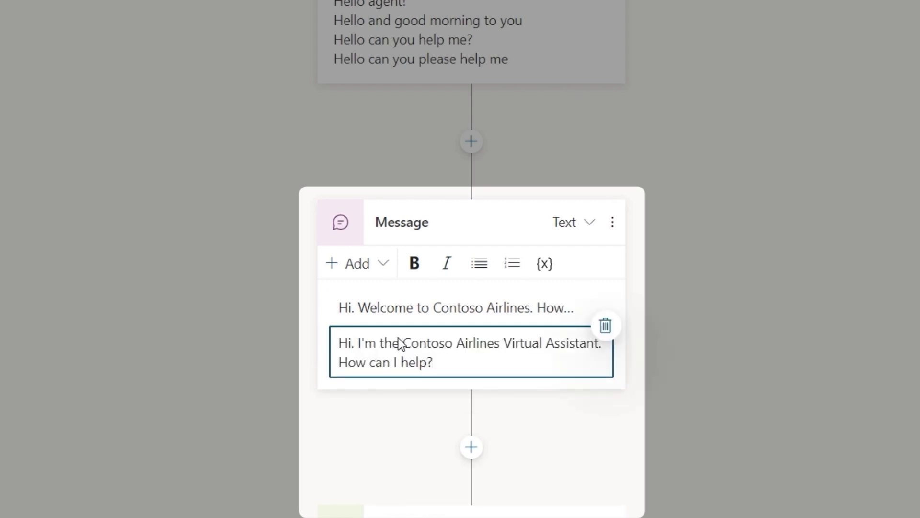
pyautogui.press('Return')
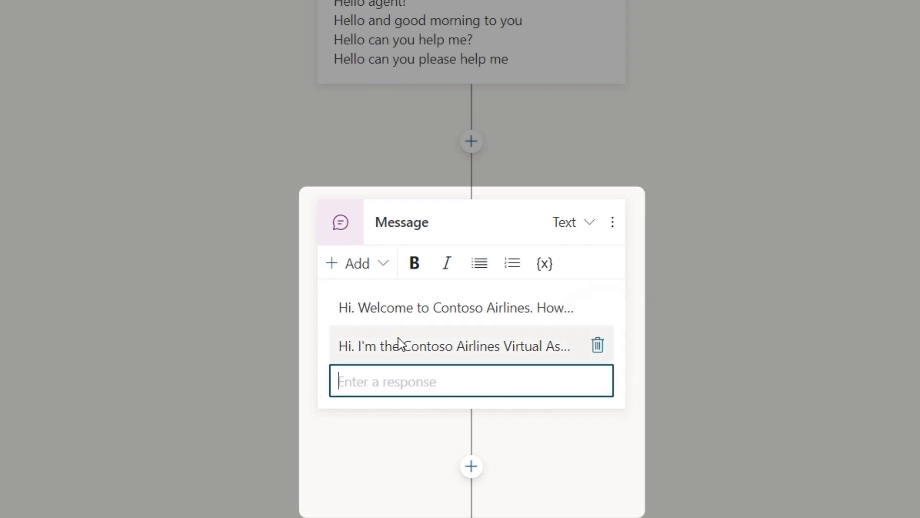
pyautogui.hotkey('ctrl', 'v')
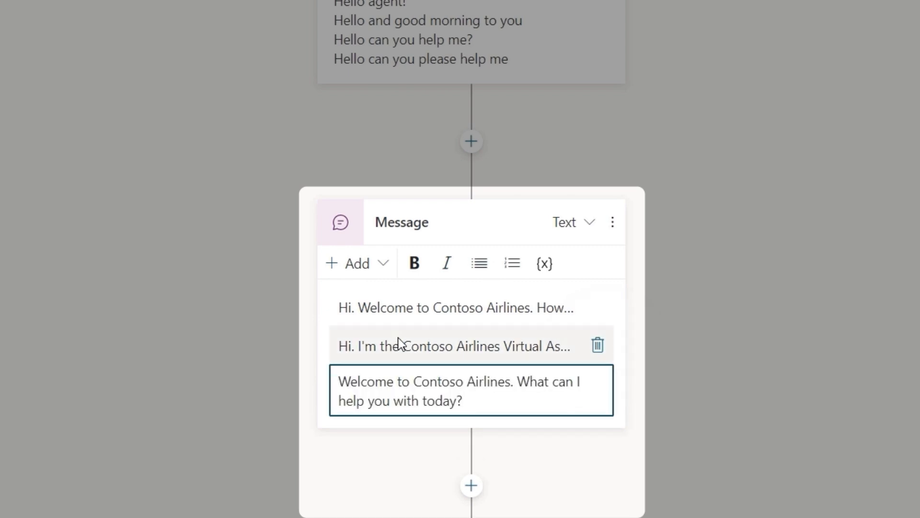
pyautogui.click(274, 338)
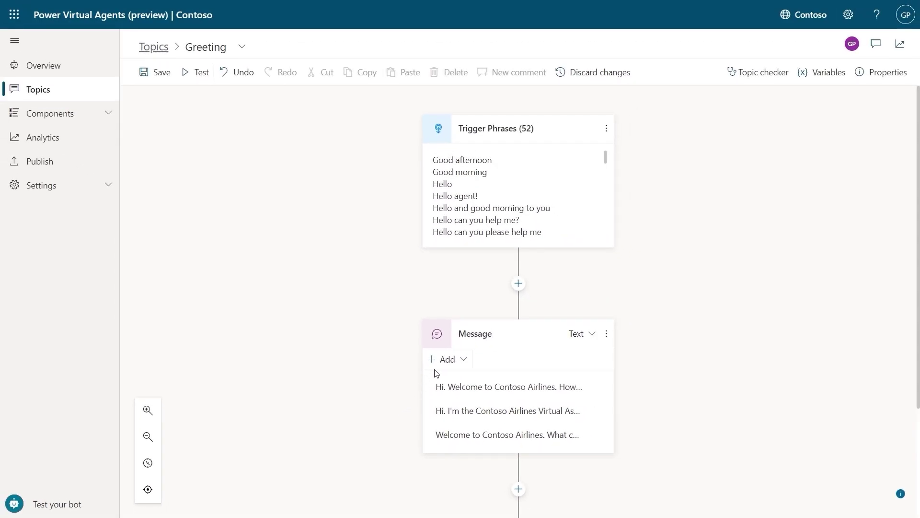
# Step: Attach the contoso-logo.png image by URL to the Greeting message
pyautogui.click(447, 360)
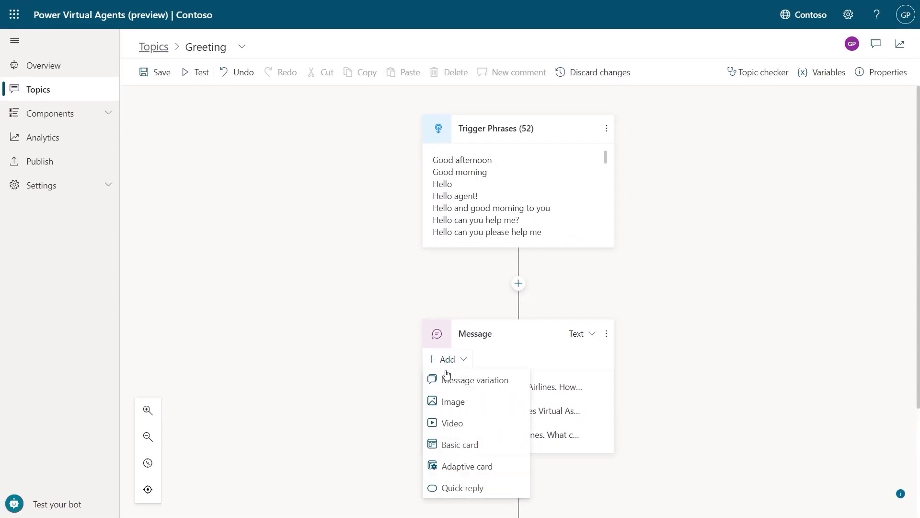
pyautogui.click(446, 402)
pyautogui.click(783, 214)
pyautogui.hotkey('ctrl', 'v')
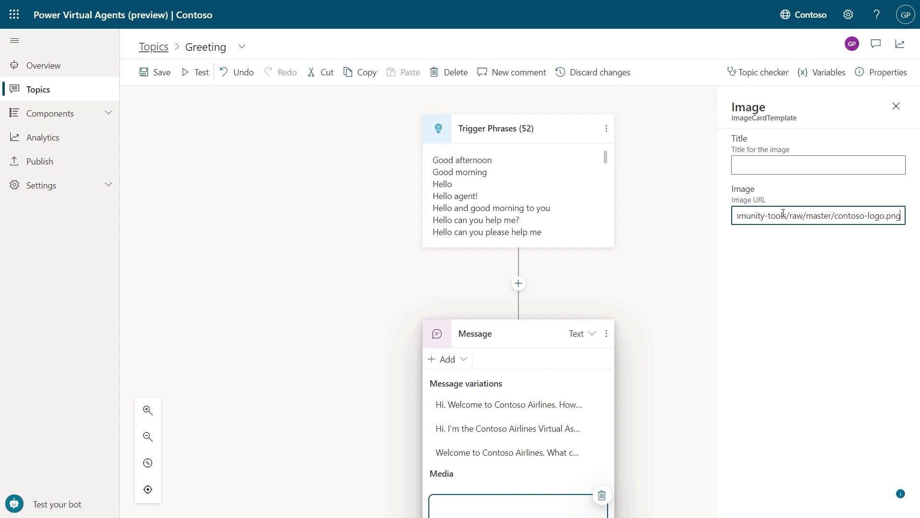
pyautogui.click(658, 302)
pyautogui.scroll(-5, 657, 302)
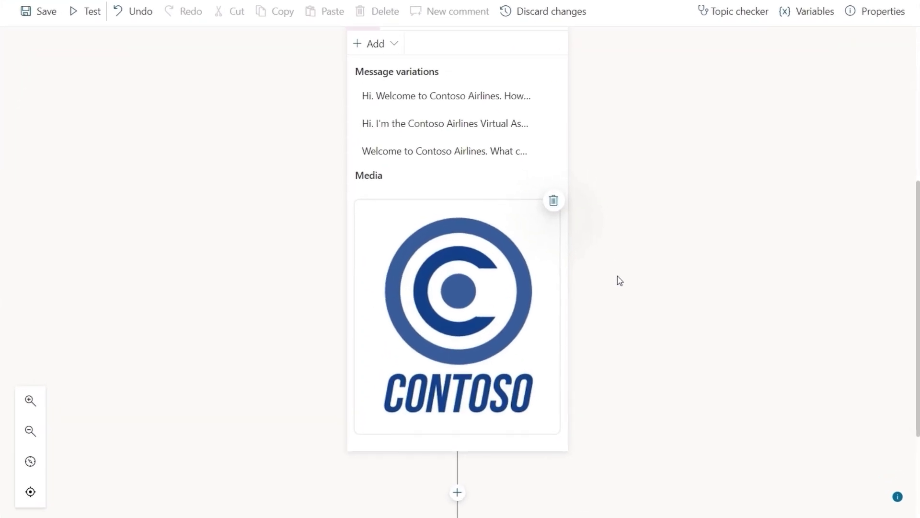
pyautogui.scroll(2, 620, 280)
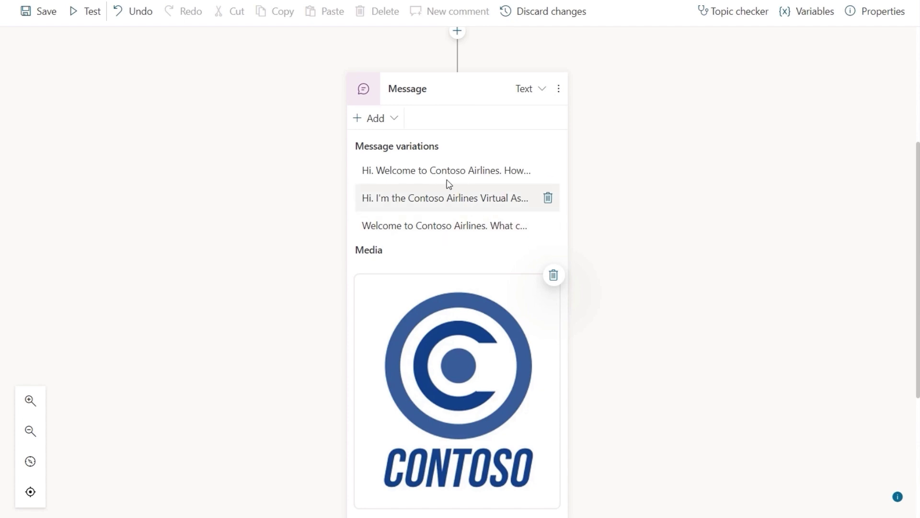
# Step: Give the Greeting message 'Check Flight Status' and 'Book a Flight' quick replies
pyautogui.click(383, 122)
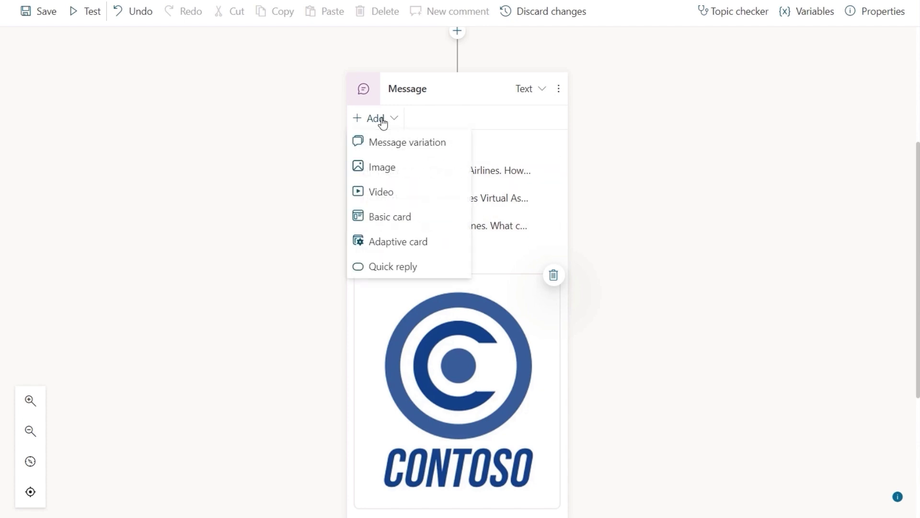
pyautogui.click(383, 268)
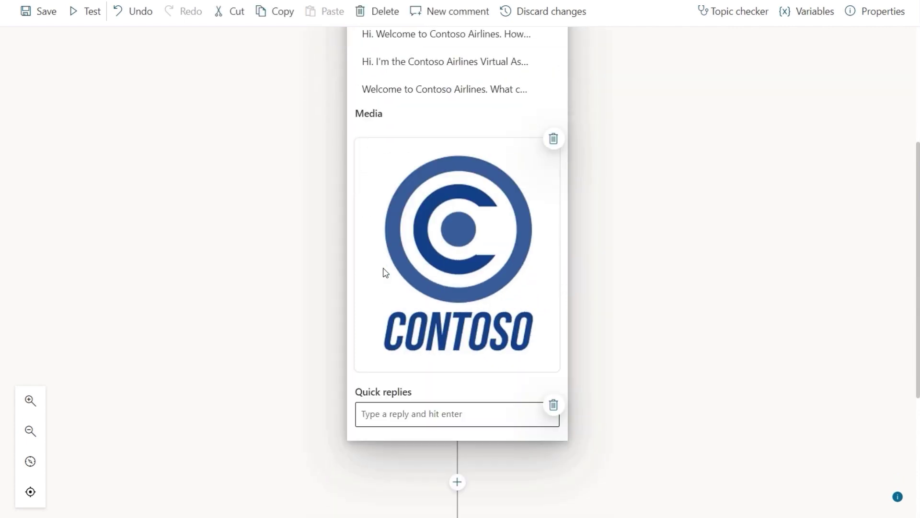
pyautogui.click(400, 321)
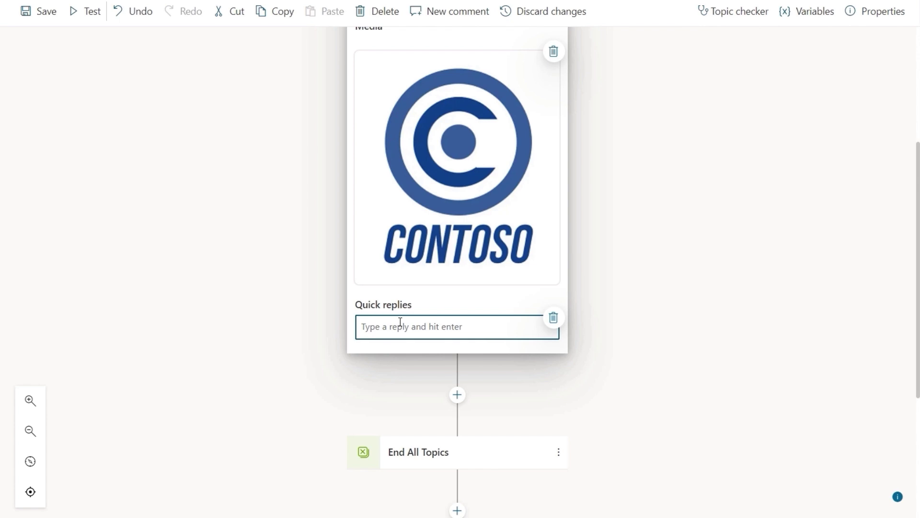
pyautogui.write('Check Flight Status')
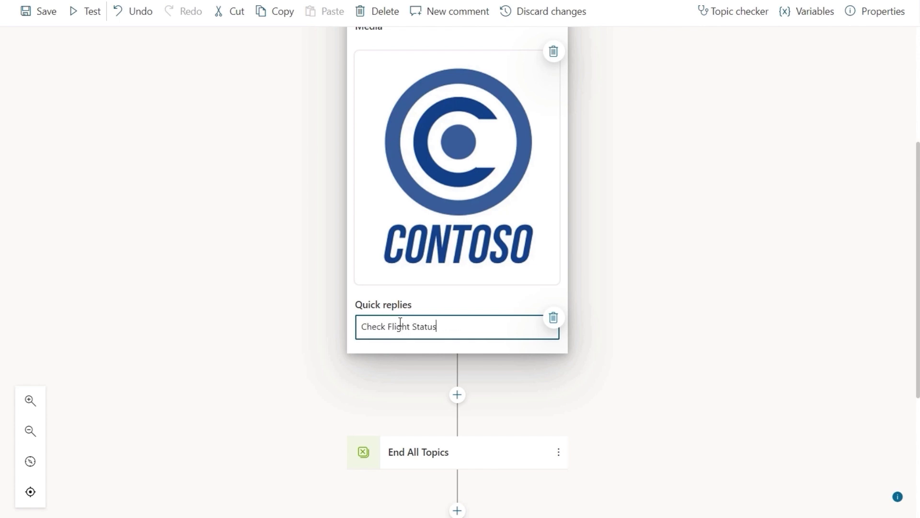
pyautogui.press('Return')
pyautogui.write('Book a Flight')
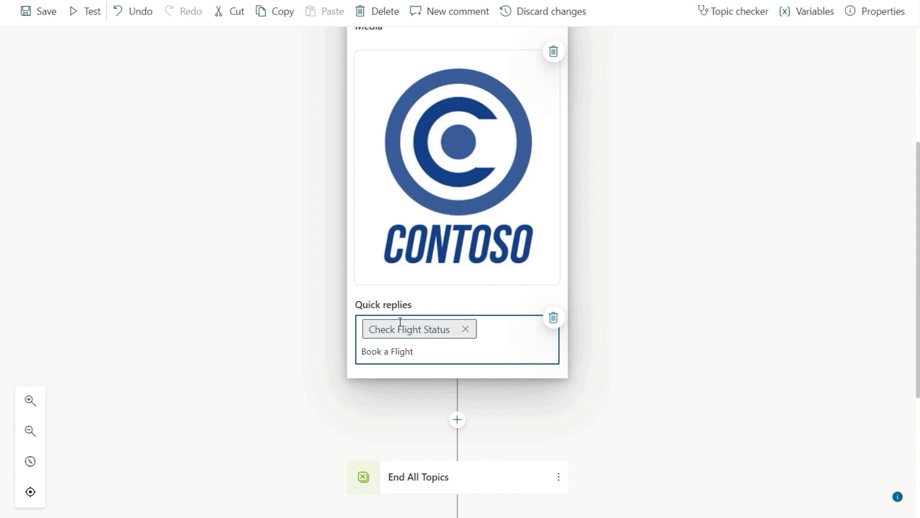
pyautogui.press('Return')
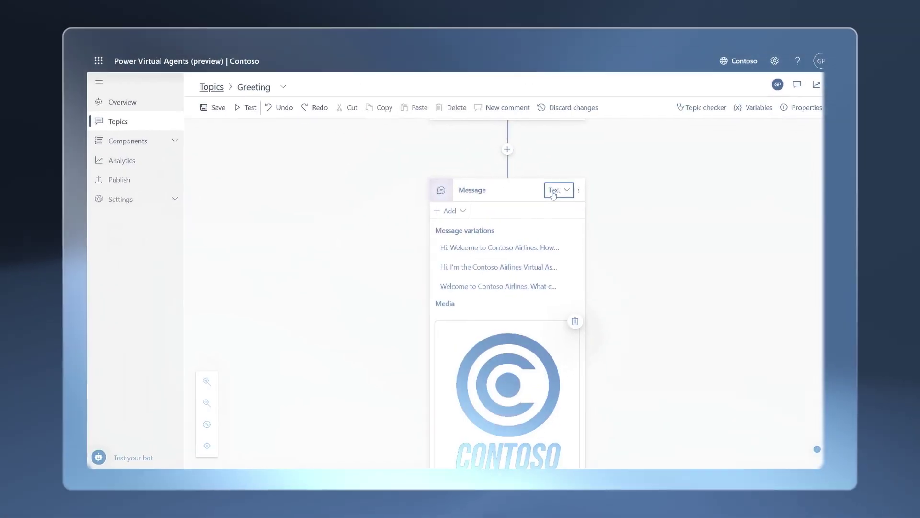
# Step: Add a speech variation 'Thanks for calling Contoso Airlines. In just a few words…' and show the SSML tags
pyautogui.click(513, 188)
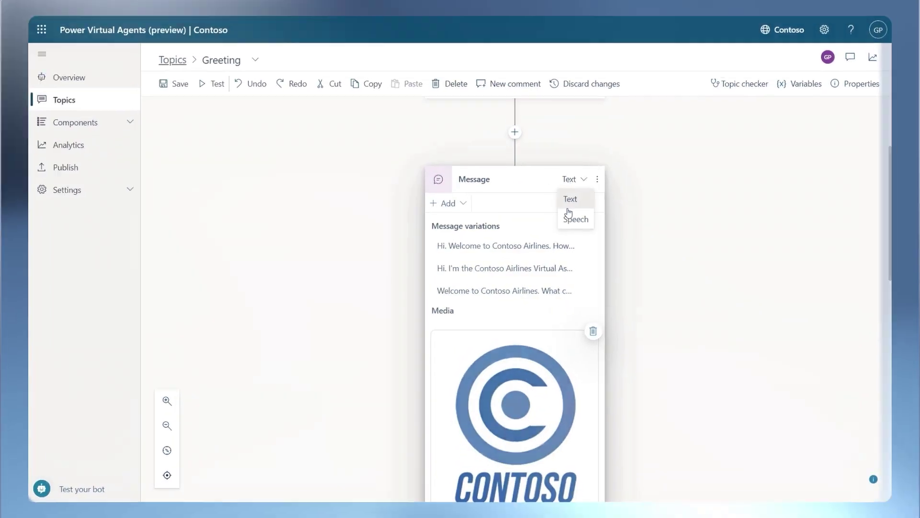
pyautogui.click(515, 226)
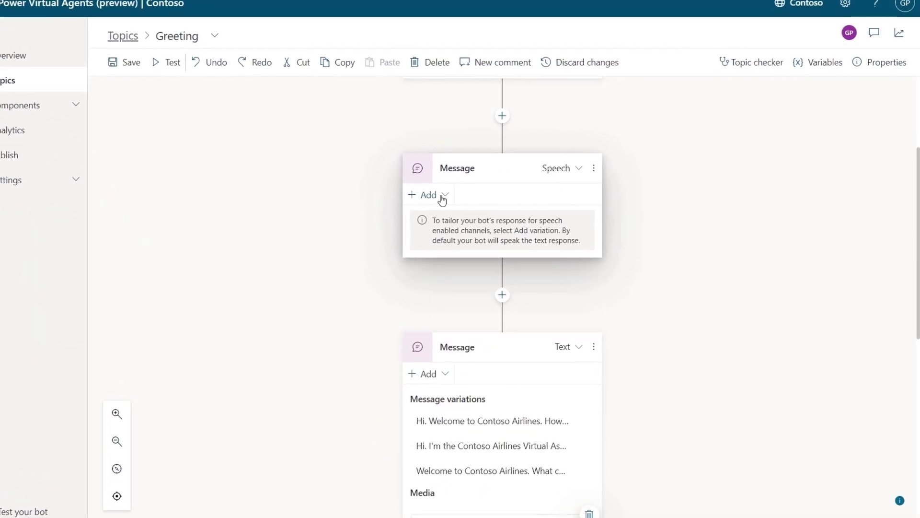
pyautogui.click(462, 200)
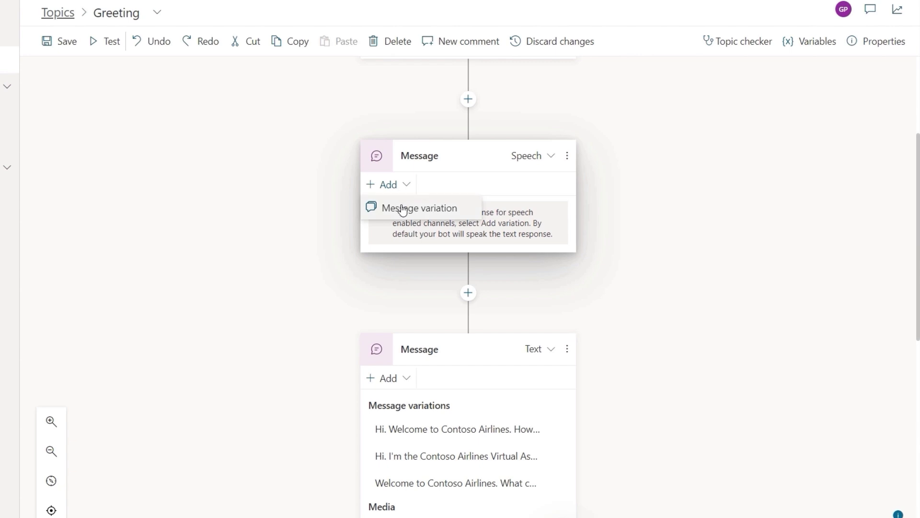
pyautogui.click(403, 209)
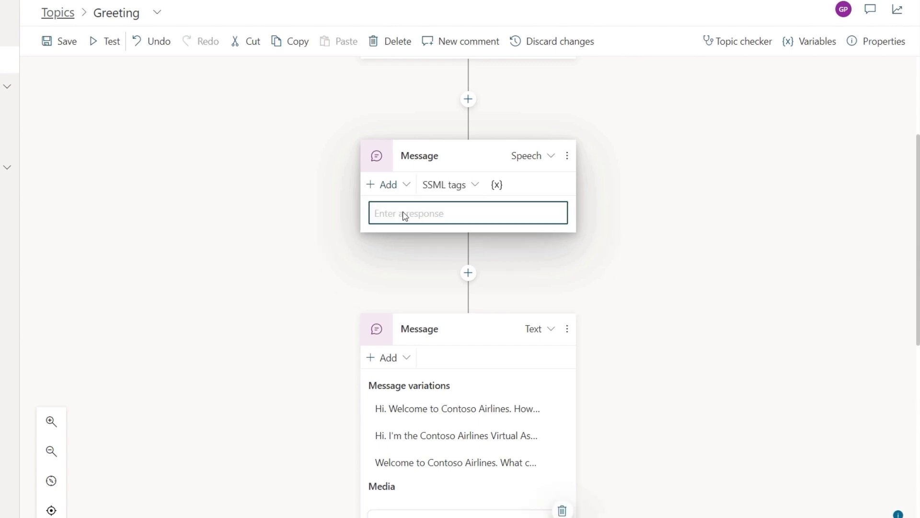
pyautogui.write("Thanks for calling Contoso Airlines. In just a few words, please tell me why you're calling today. For example, you could say, make a reservation, or, Check the status of a flight.")
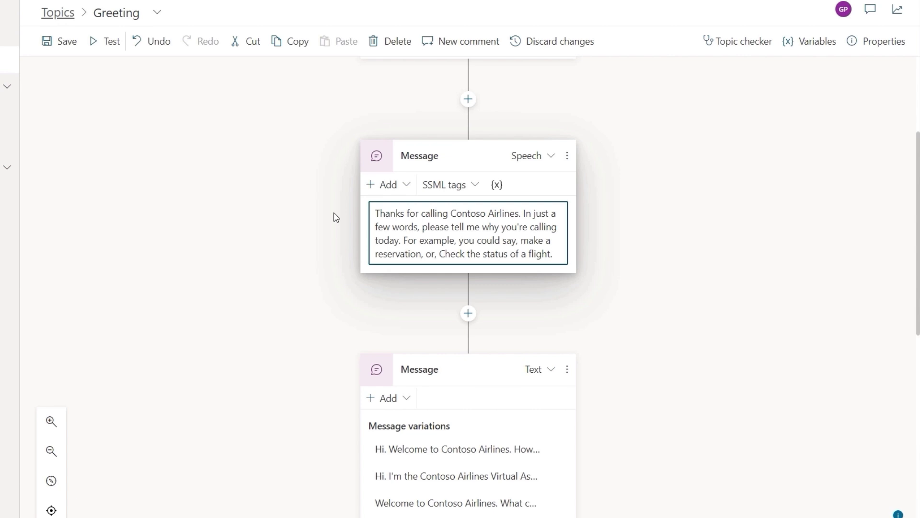
pyautogui.click(453, 185)
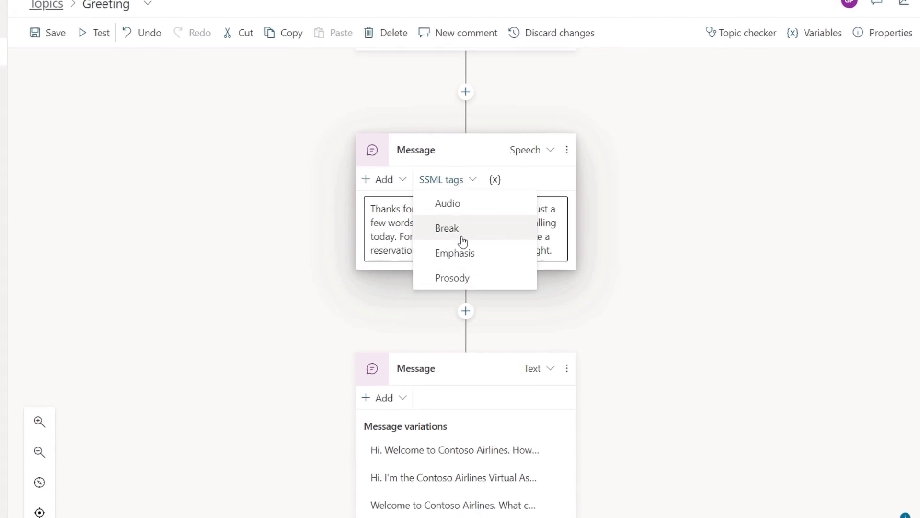